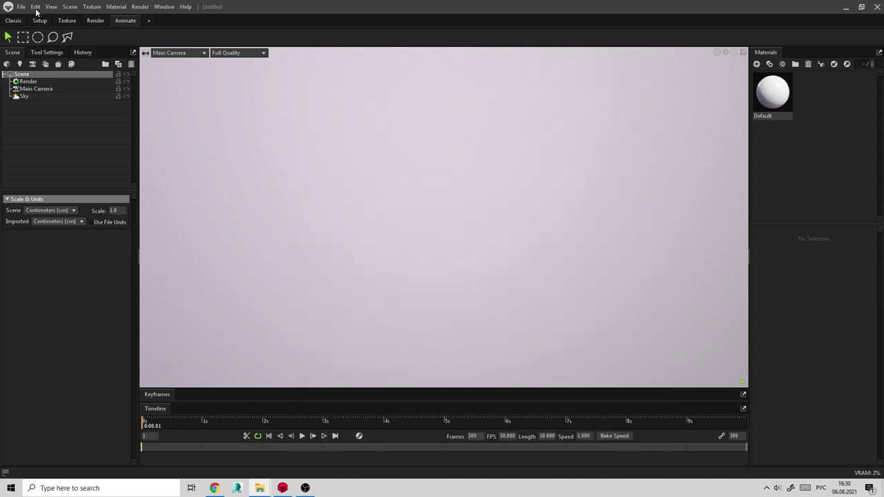
Open the user plugin folder in File Explorer.
{"action": "left_click", "coordinate": [35, 7]}
{"action": "mouse_move", "coordinate": [49, 69]}
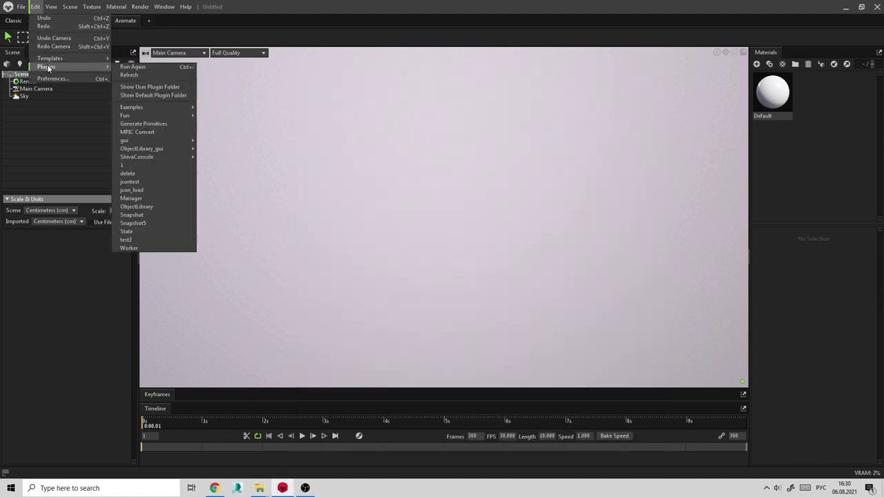
{"action": "left_click", "coordinate": [171, 88]}
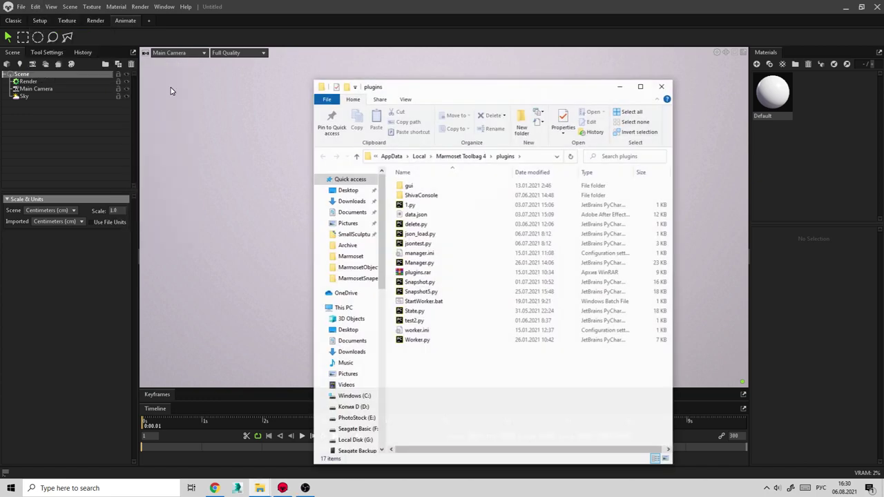
Copy the ObjectLibrary_gui folder and ObjectLibrary.py from the Archive folder into the plugins folder, and close both folder windows.
{"action": "mouse_move", "coordinate": [259, 488]}
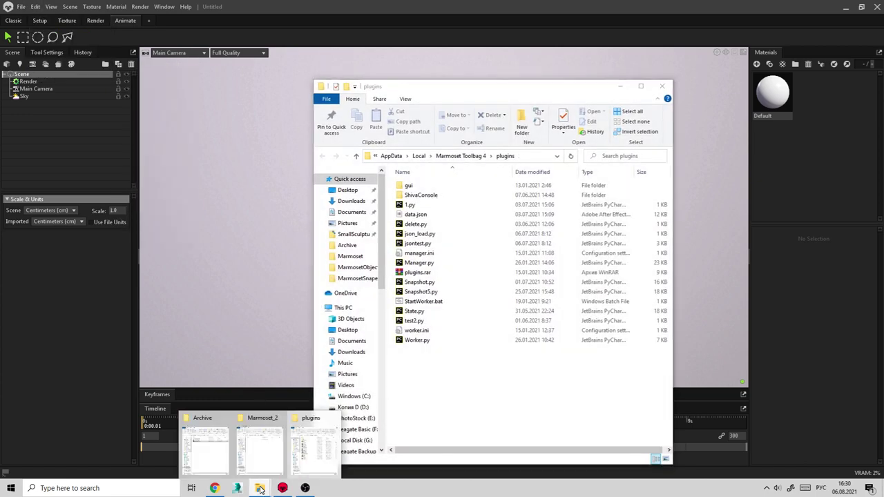
{"action": "left_click", "coordinate": [232, 459]}
{"action": "left_click_drag", "start_coordinate": [495, 76], "coordinate": [728, 109]}
{"action": "left_click", "coordinate": [650, 217]}
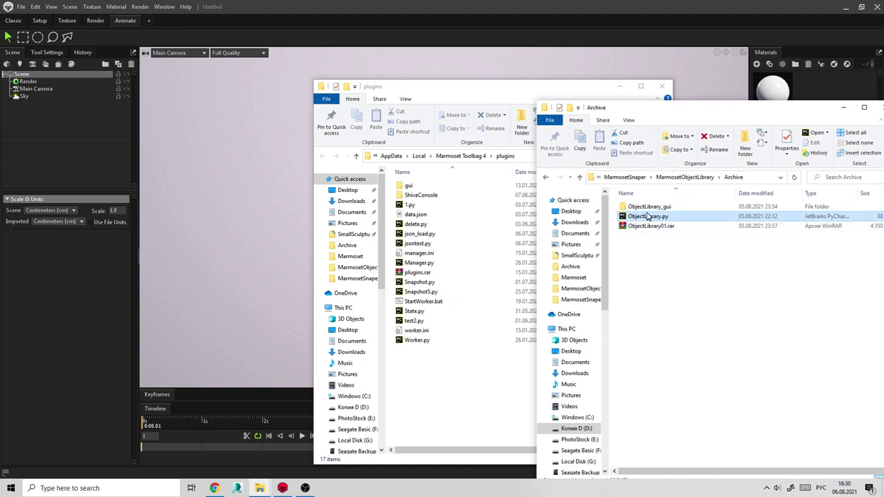
{"action": "left_click", "coordinate": [648, 207], "text": "ctrl"}
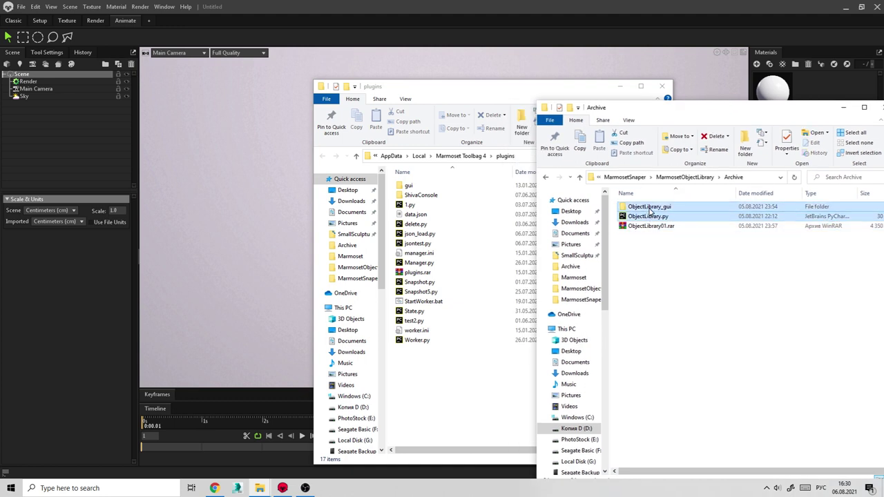
{"action": "left_click_drag", "start_coordinate": [648, 211], "coordinate": [452, 376]}
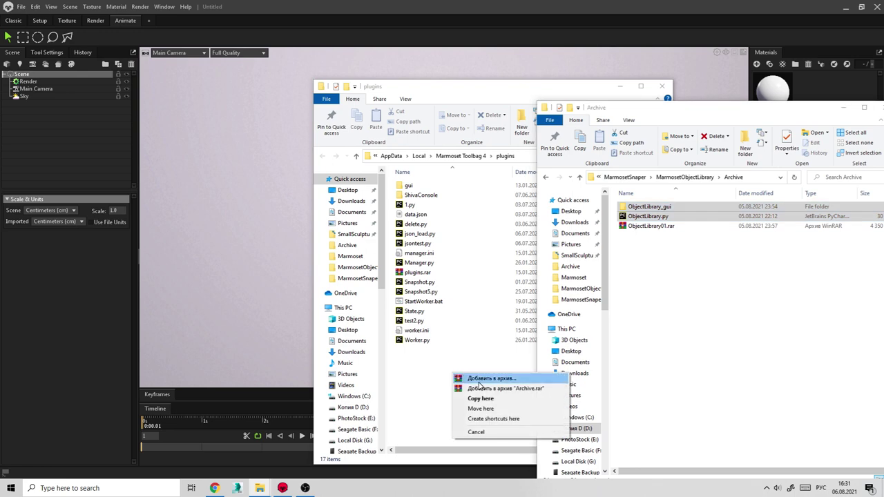
{"action": "left_click", "coordinate": [490, 401]}
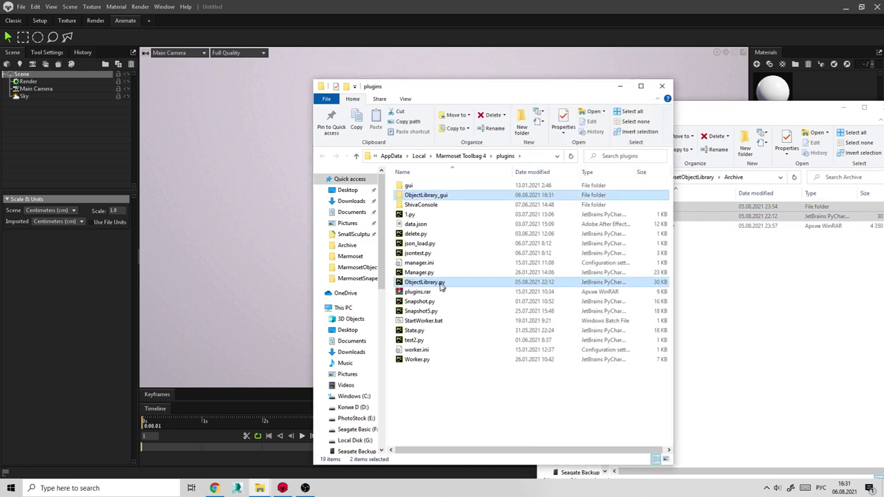
{"action": "left_click", "coordinate": [662, 85]}
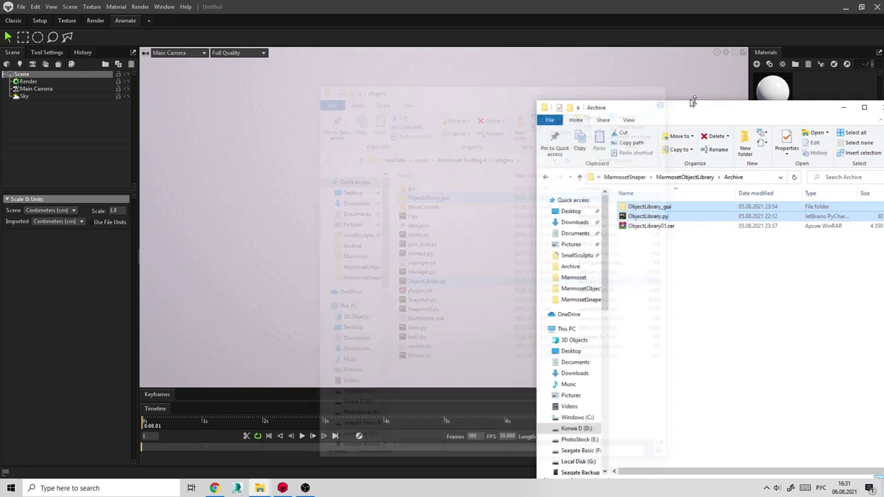
{"action": "left_click_drag", "start_coordinate": [668, 110], "coordinate": [525, 111]}
{"action": "left_click", "coordinate": [678, 112]}
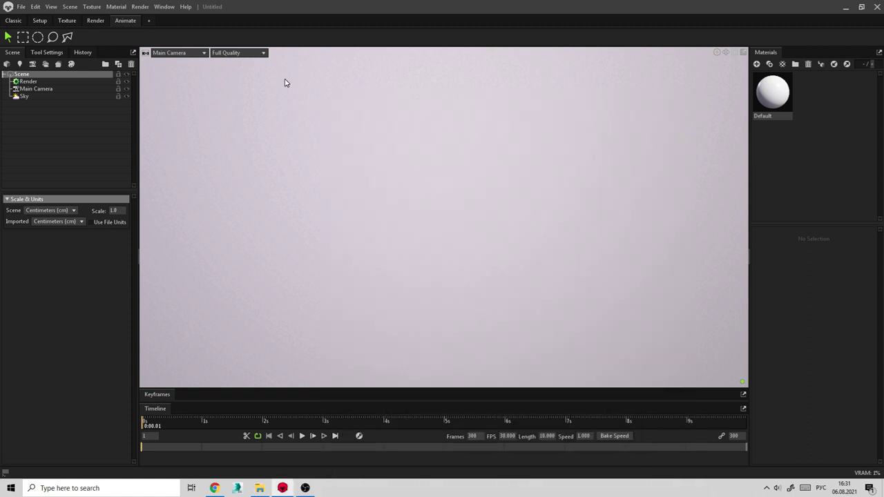
Refresh the plugin list and launch the ObjectLibrary plugin.
{"action": "left_click", "coordinate": [35, 7]}
{"action": "mouse_move", "coordinate": [54, 66]}
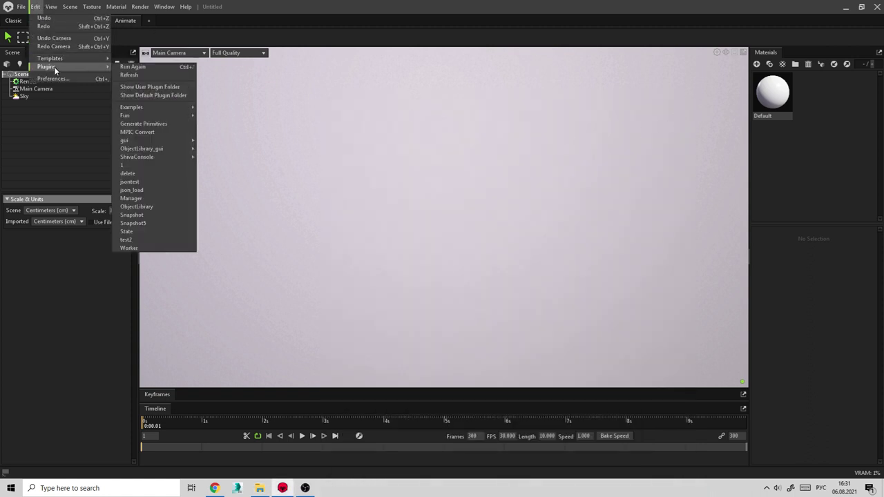
{"action": "left_click", "coordinate": [137, 75]}
{"action": "left_click", "coordinate": [35, 8]}
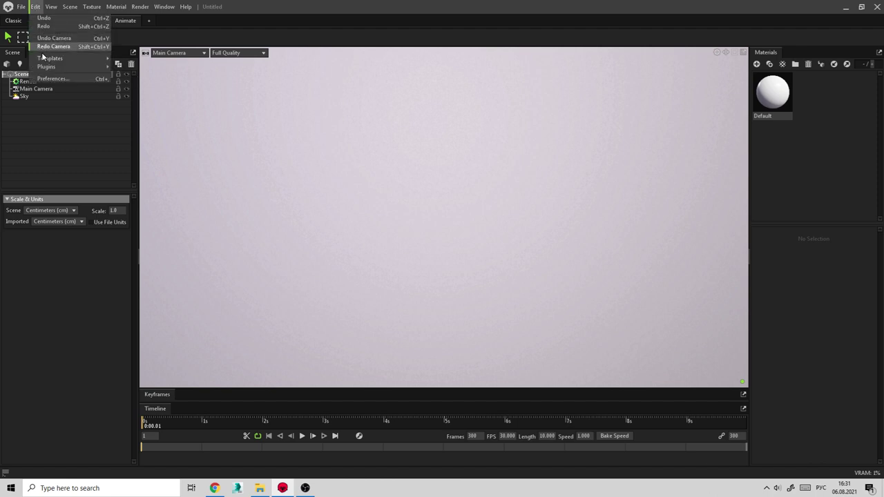
{"action": "mouse_move", "coordinate": [54, 66]}
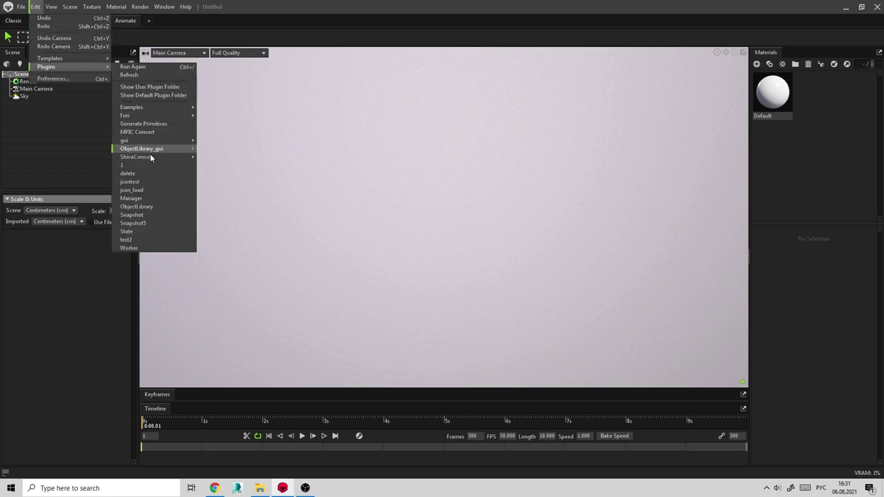
{"action": "left_click", "coordinate": [150, 207]}
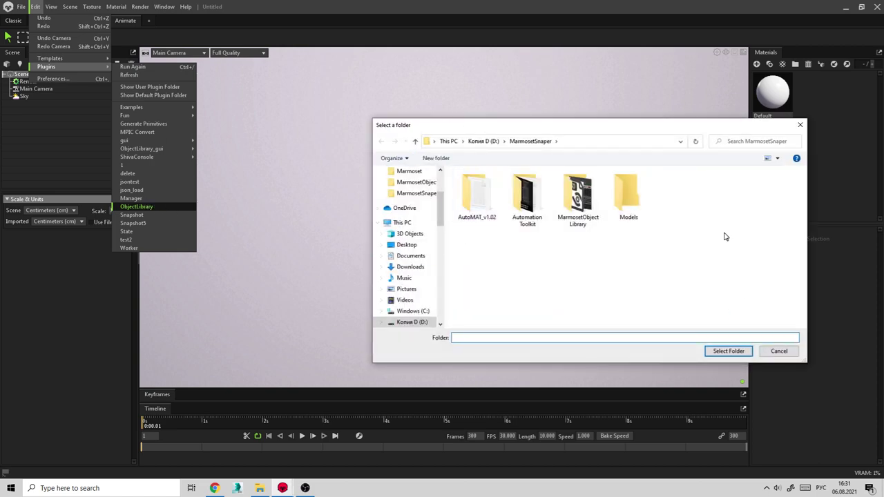
Choose the empty folder D:\Work\Lib\Marmoset_2 as the library folder by copying its path from File Explorer.
{"action": "left_click", "coordinate": [262, 489]}
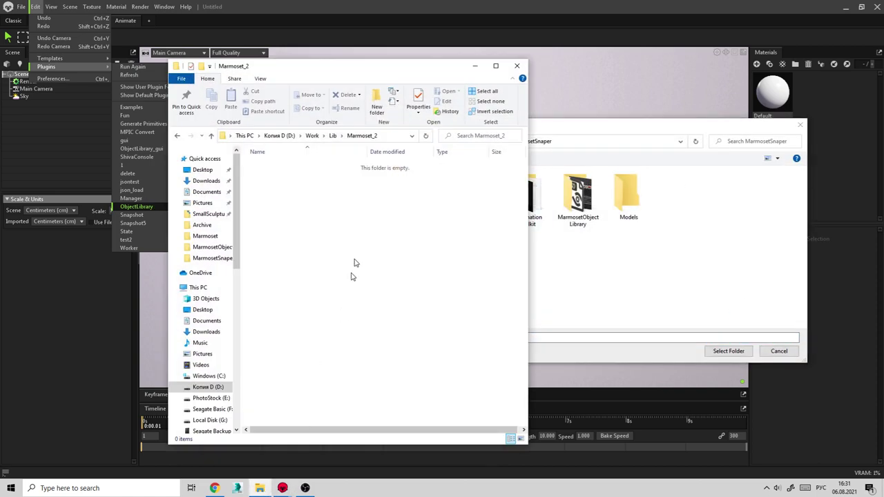
{"action": "left_click", "coordinate": [389, 136]}
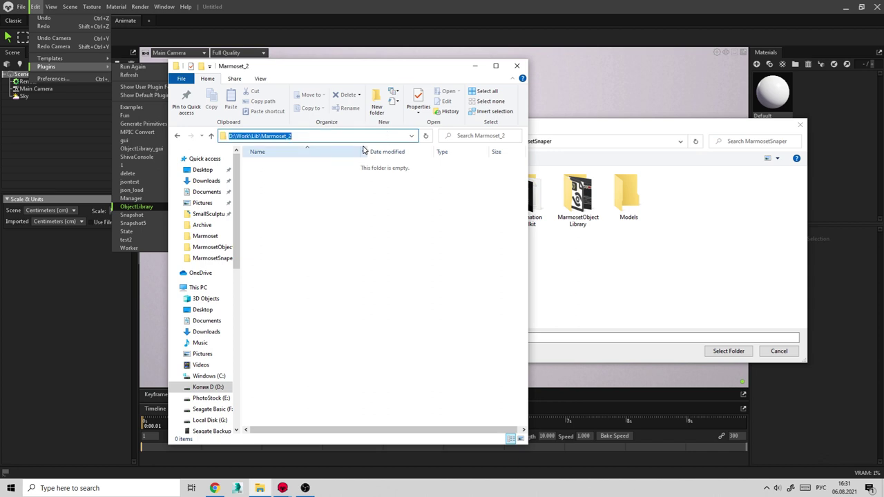
{"action": "left_click", "coordinate": [588, 337]}
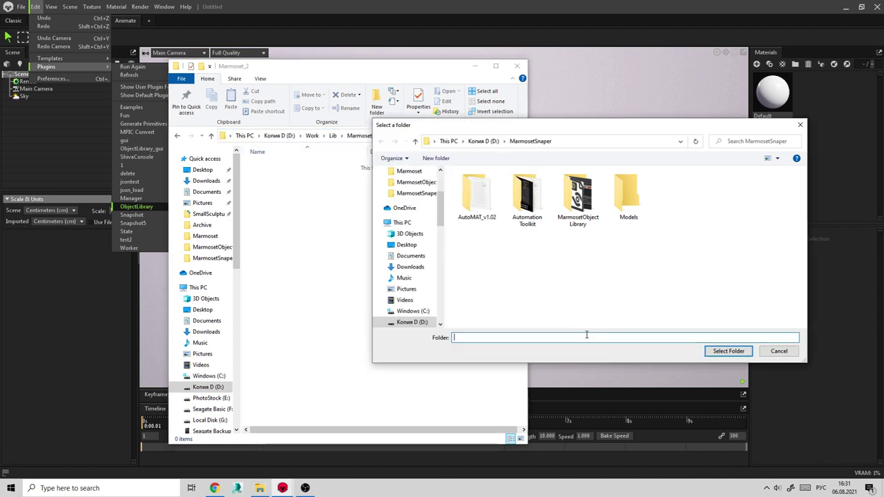
{"action": "key", "text": "ctrl+v"}
{"action": "left_click", "coordinate": [720, 352]}
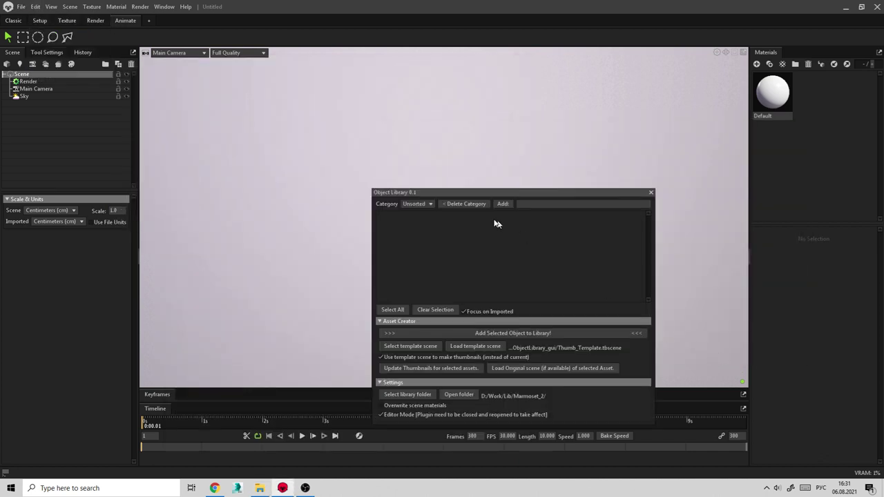
{"action": "left_click_drag", "start_coordinate": [501, 193], "coordinate": [545, 122]}
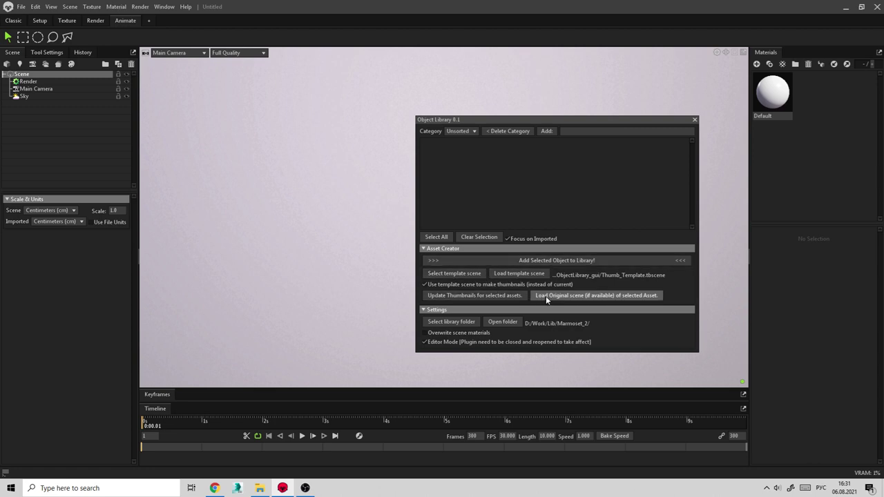
Switch the library folder to the existing Marmoset folder in D:\Work\Lib.
{"action": "left_click", "coordinate": [465, 323]}
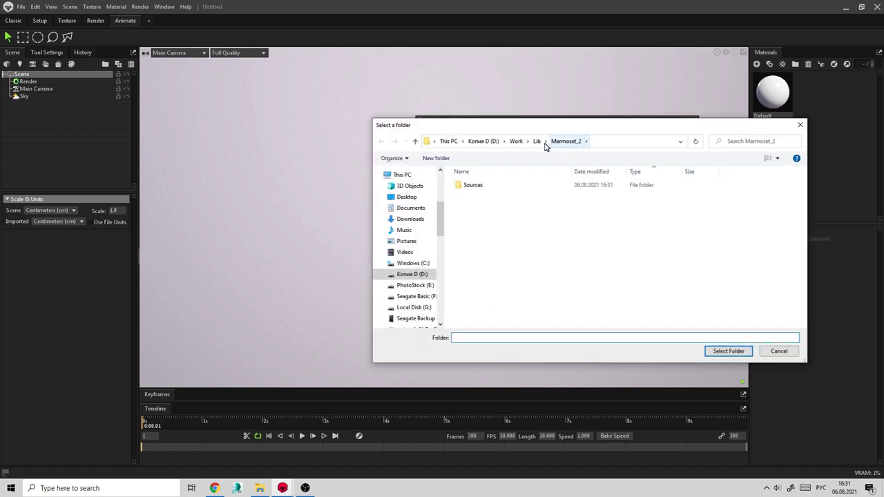
{"action": "left_click", "coordinate": [537, 142]}
{"action": "left_click", "coordinate": [477, 215]}
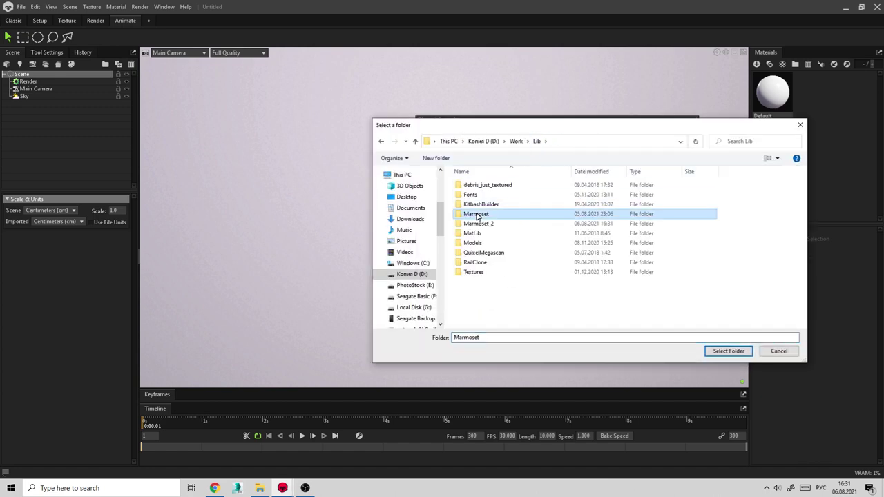
{"action": "left_click", "coordinate": [715, 351]}
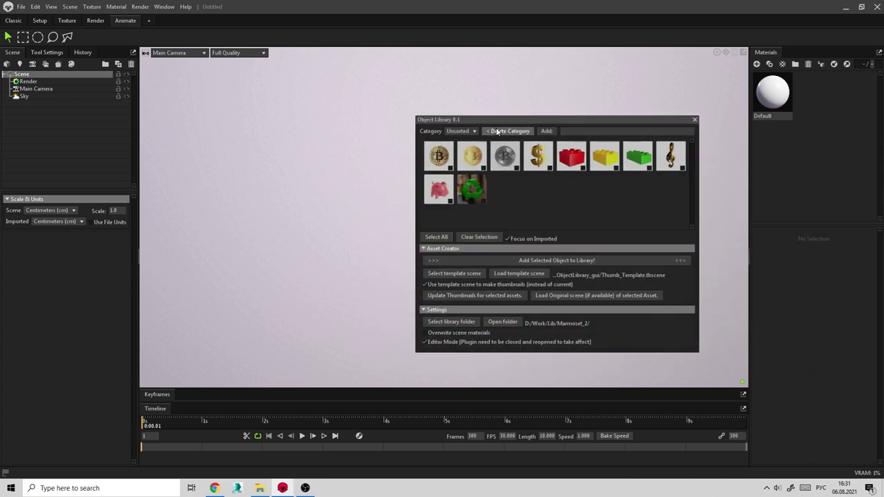
Set the library folder back to Marmoset_2 in D:\Work\Lib.
{"action": "left_click", "coordinate": [458, 321]}
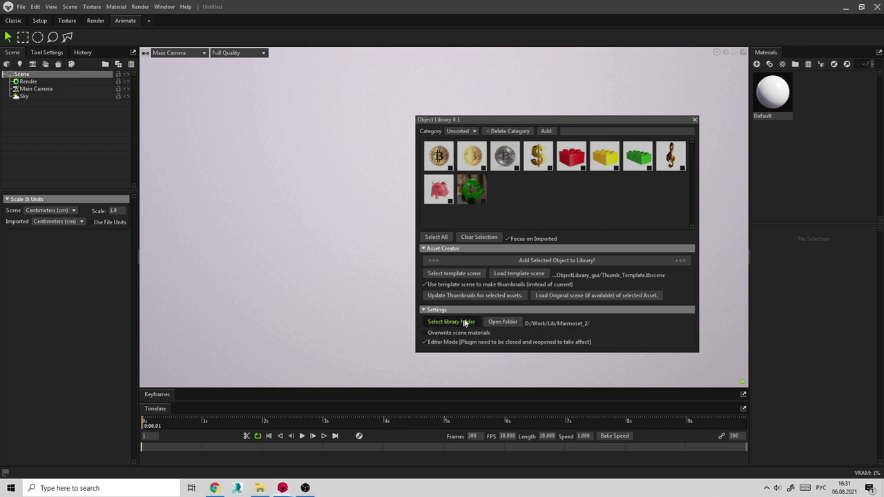
{"action": "left_click", "coordinate": [537, 142]}
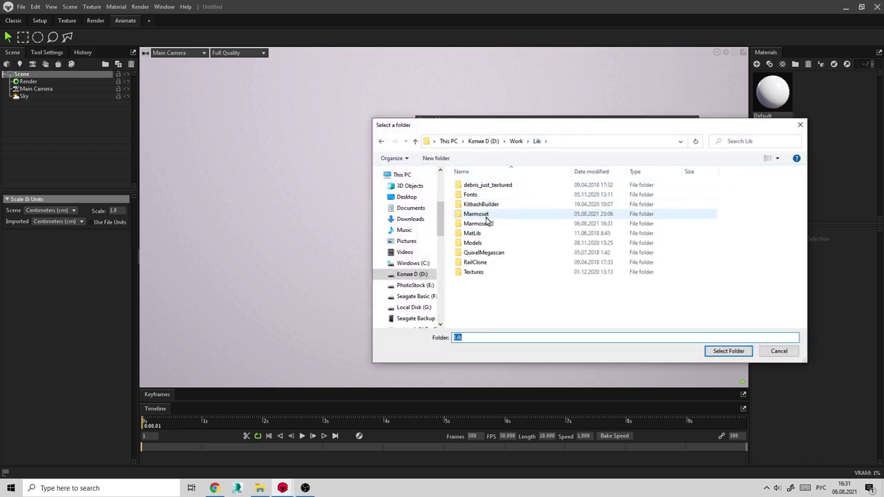
{"action": "left_click", "coordinate": [486, 226]}
{"action": "left_click", "coordinate": [725, 353]}
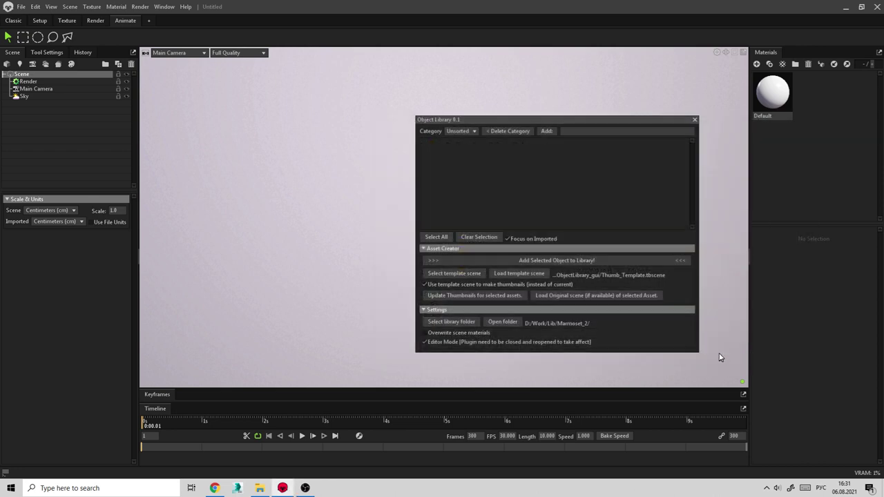
Add a library category named My Models and make it the active category.
{"action": "left_click", "coordinate": [460, 131]}
{"action": "left_click", "coordinate": [581, 131]}
{"action": "key", "text": "BackSpace"}
{"action": "key", "text": "BackSpace"}
{"action": "key", "text": "BackSpace"}
{"action": "key", "text": "BackSpace"}
{"action": "key", "text": "BackSpace"}
{"action": "key", "text": "BackSpace"}
{"action": "key", "text": "BackSpace"}
{"action": "key", "text": "BackSpace"}
{"action": "key", "text": "BackSpace"}
{"action": "key", "text": "BackSpace"}
{"action": "key", "text": "BackSpace"}
{"action": "key", "text": "BackSpace"}
{"action": "key", "text": "Return"}
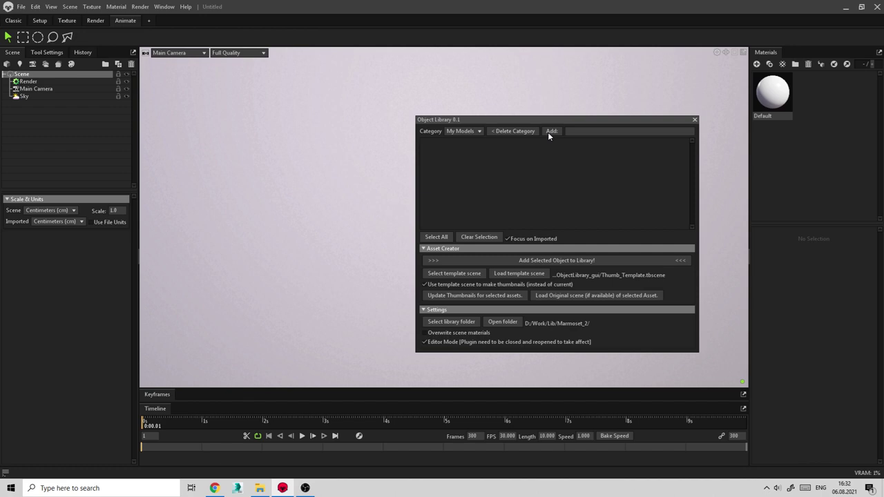
{"action": "left_click", "coordinate": [466, 131]}
{"action": "left_click", "coordinate": [467, 140]}
{"action": "left_click", "coordinate": [467, 148]}
Open the RecicleLogo scene from the recent files.
{"action": "left_click", "coordinate": [21, 8]}
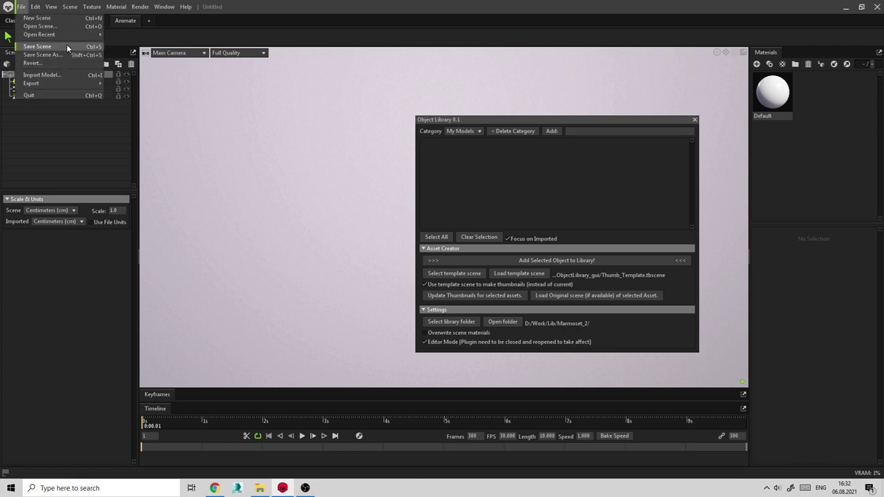
{"action": "mouse_move", "coordinate": [64, 34]}
{"action": "left_click", "coordinate": [152, 36]}
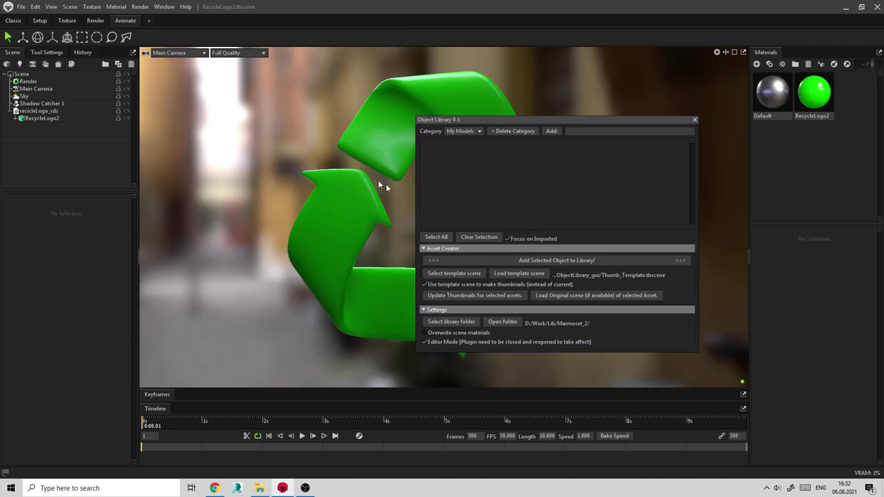
Add the recicleLogo_sds model to the library with its thumbnail rendered from the current scene instead of the template scene.
{"action": "left_click_drag", "start_coordinate": [544, 121], "coordinate": [645, 124]}
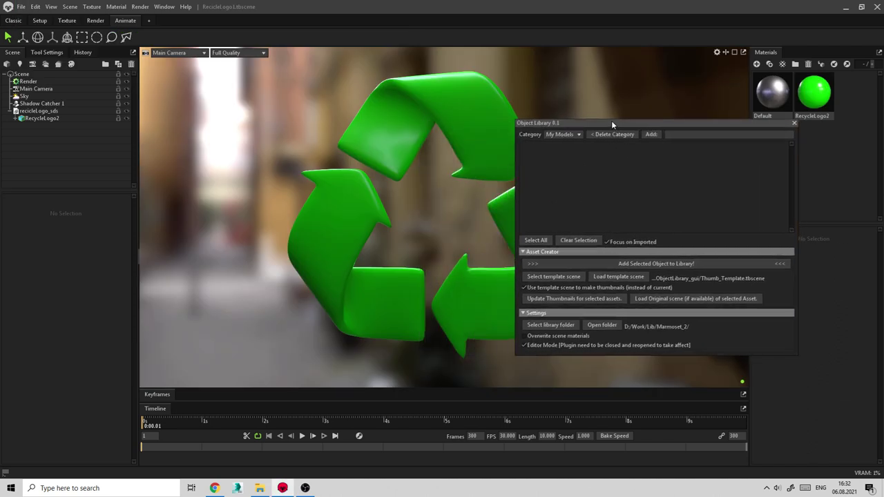
{"action": "left_click_drag", "start_coordinate": [612, 123], "coordinate": [553, 129]}
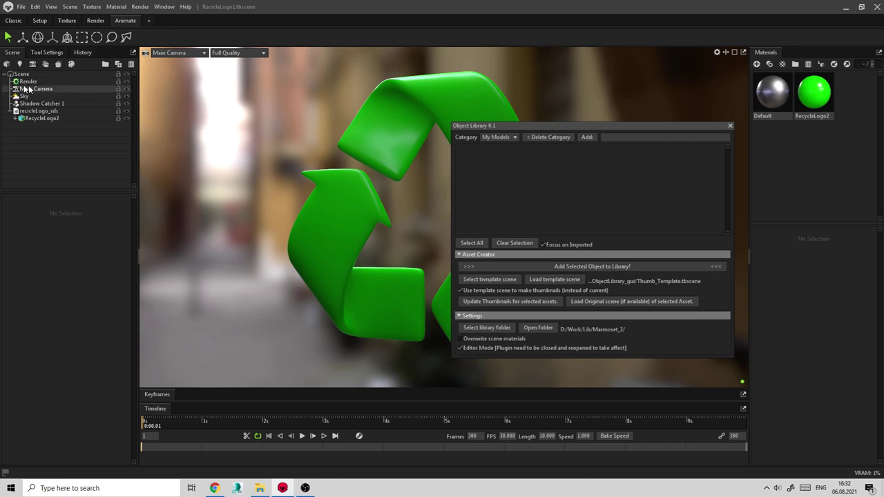
{"action": "left_click", "coordinate": [33, 112]}
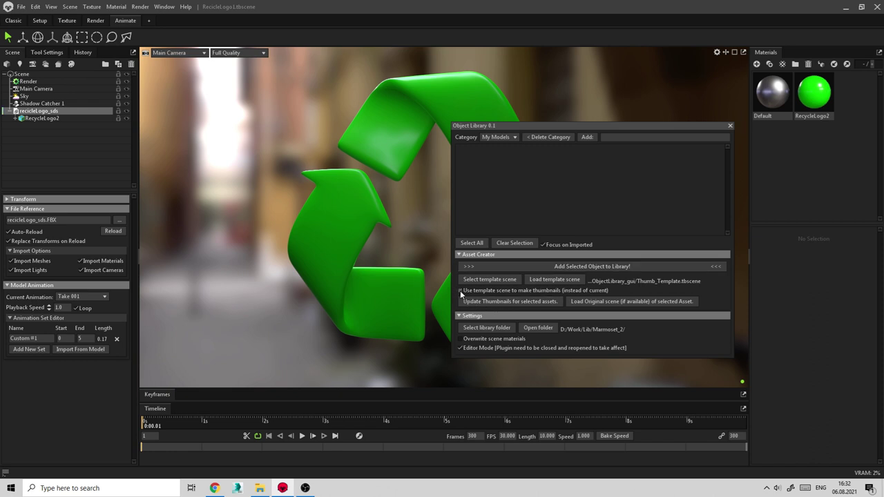
{"action": "left_click", "coordinate": [575, 267]}
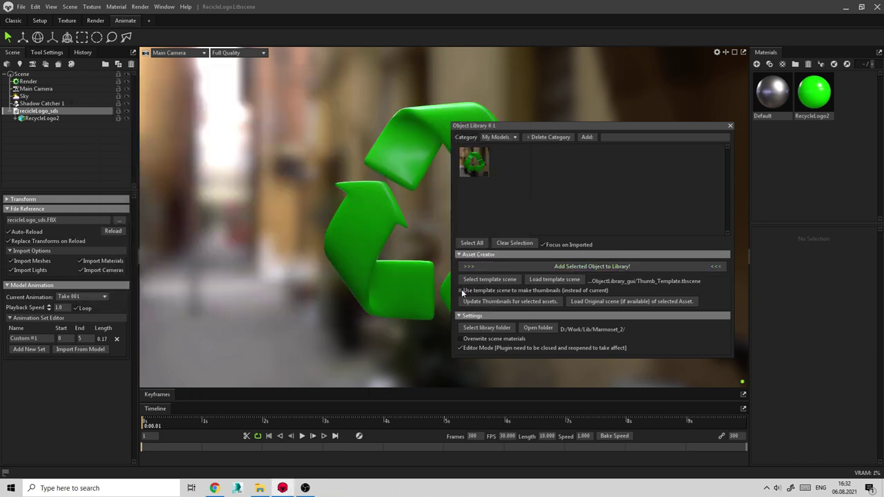
Rename recicleLogo_sds to Model 2 and add it to the library with a thumbnail made from the template scene.
{"action": "double_click", "coordinate": [46, 111]}
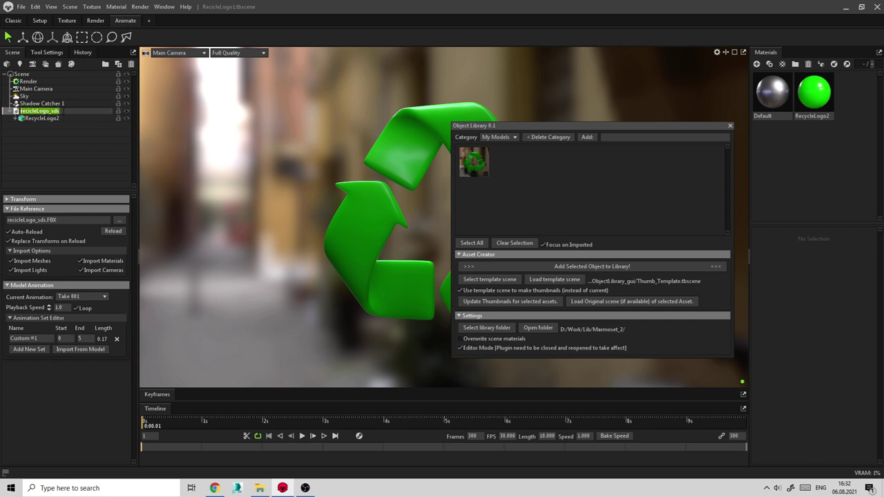
{"action": "type", "text": "Model 2"}
{"action": "key", "text": "Return"}
{"action": "left_click", "coordinate": [565, 267]}
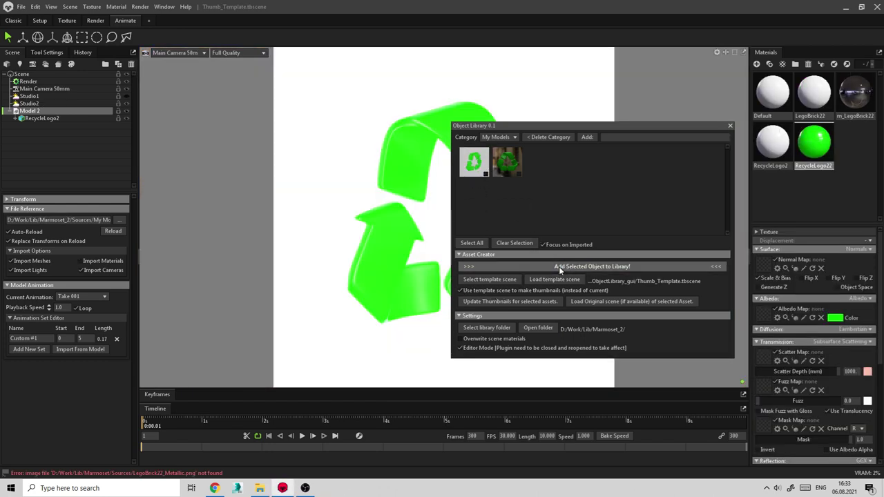
Import the library asset with the street-background thumbnail into the scene.
{"action": "left_click", "coordinate": [508, 162]}
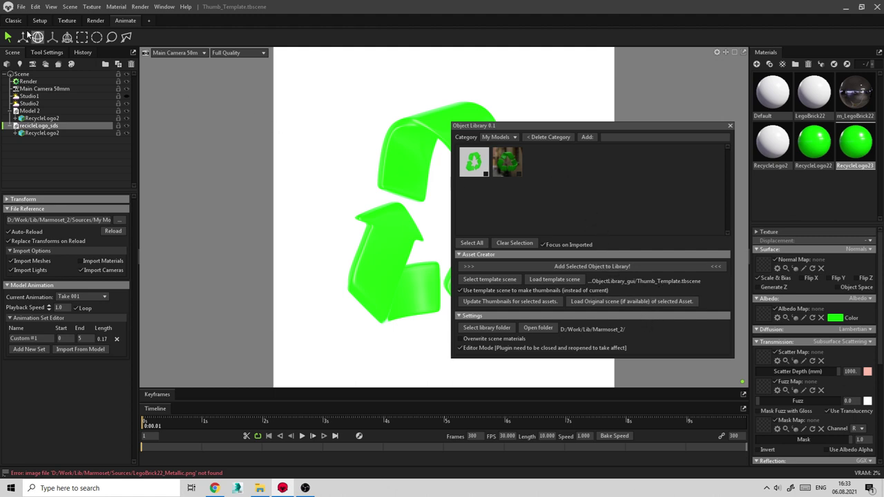
Create a new empty scene.
{"action": "left_click", "coordinate": [21, 7]}
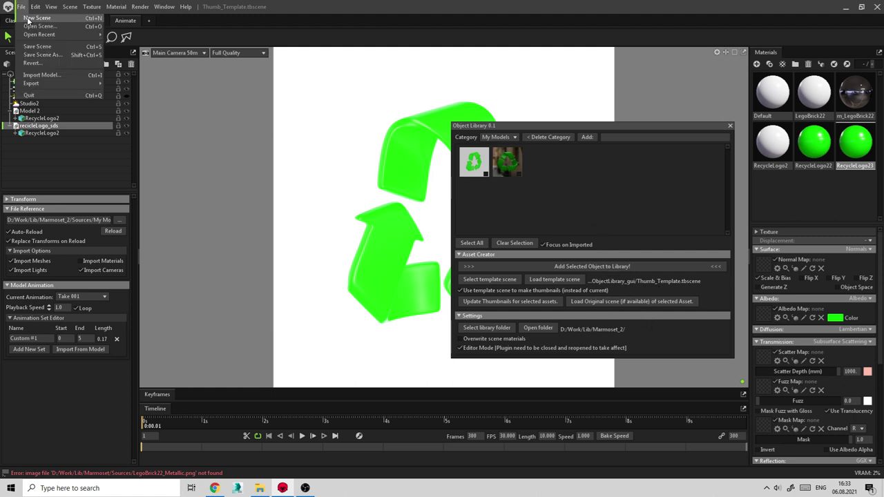
{"action": "left_click", "coordinate": [27, 19]}
{"action": "left_click", "coordinate": [476, 278]}
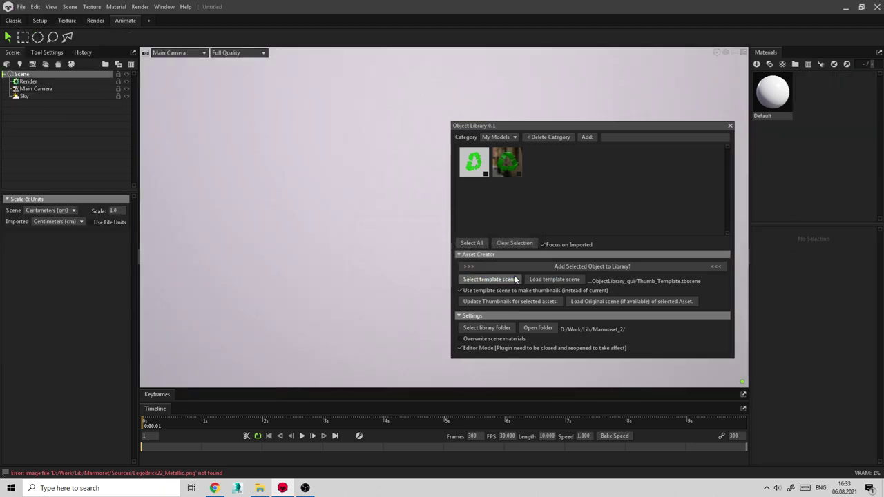
Set the Object Library's folder to D:/Work/Lib/Marmoset.
{"action": "left_click", "coordinate": [487, 328]}
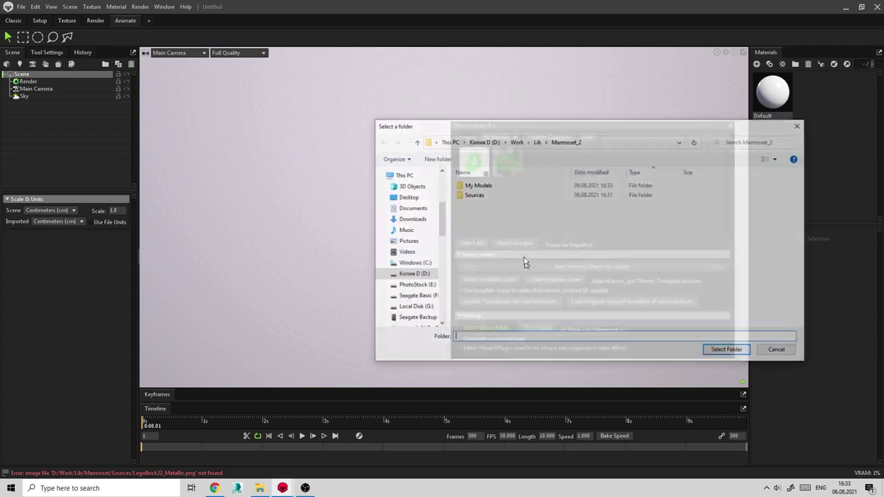
{"action": "left_click", "coordinate": [536, 141]}
{"action": "left_click", "coordinate": [476, 216]}
{"action": "double_click", "coordinate": [478, 216]}
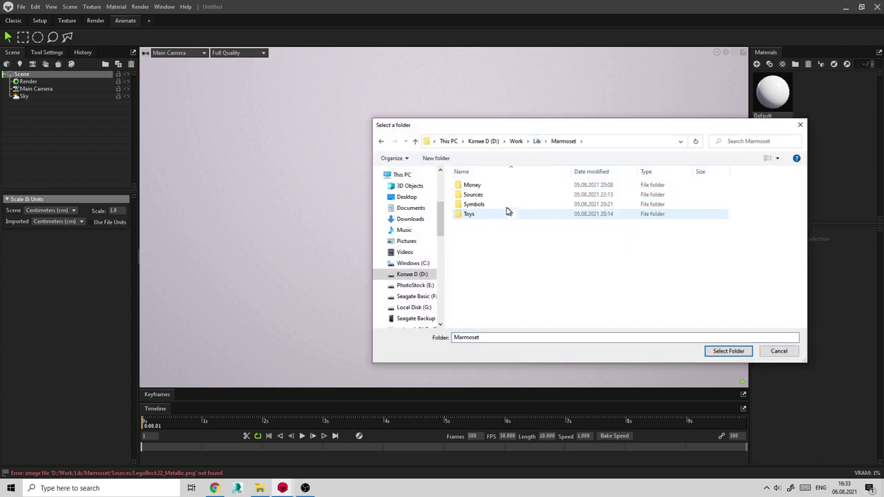
{"action": "left_click", "coordinate": [722, 351]}
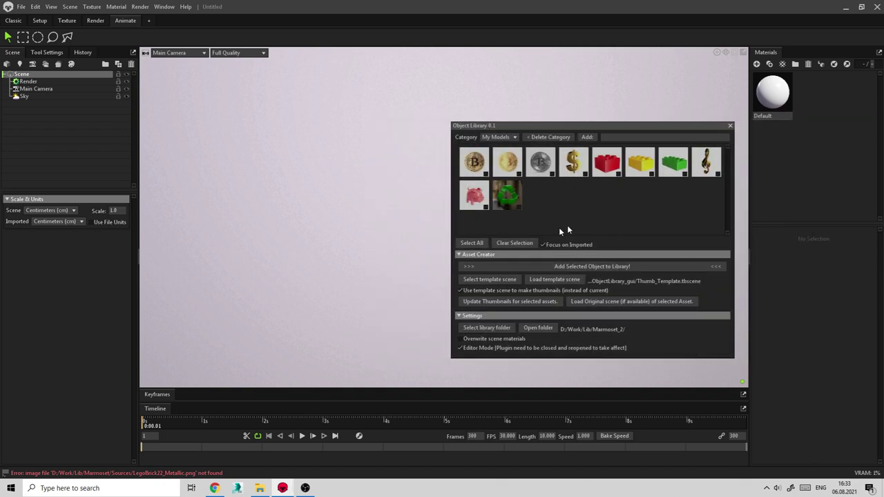
View the My Models category of the library, ending with the Unsorted category active.
{"action": "left_click", "coordinate": [509, 137]}
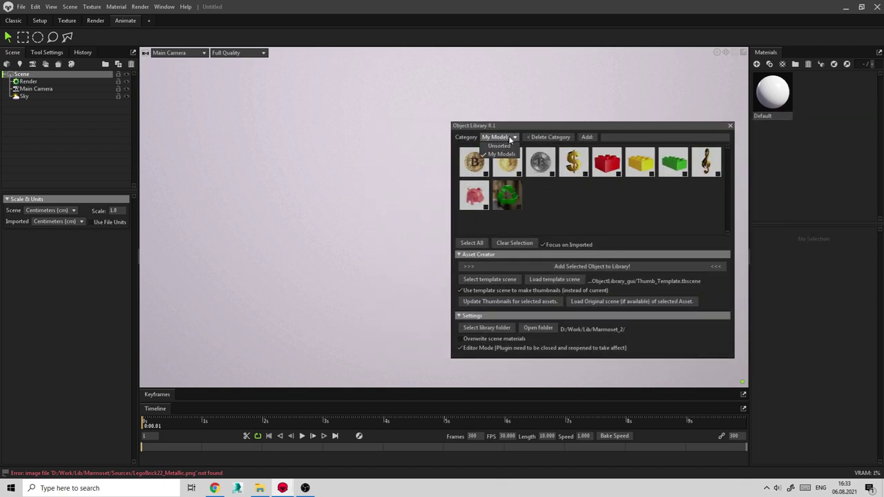
{"action": "left_click", "coordinate": [498, 146]}
{"action": "left_click", "coordinate": [499, 137]}
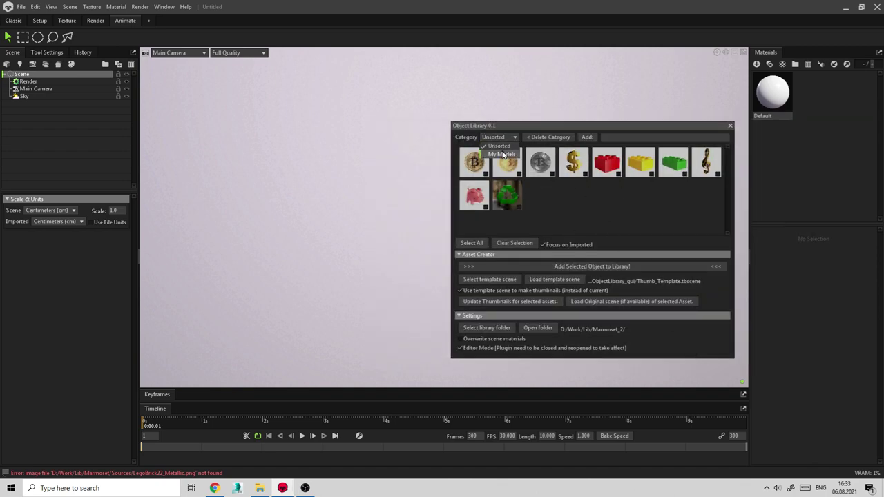
{"action": "left_click", "coordinate": [503, 153]}
{"action": "left_click", "coordinate": [501, 137]}
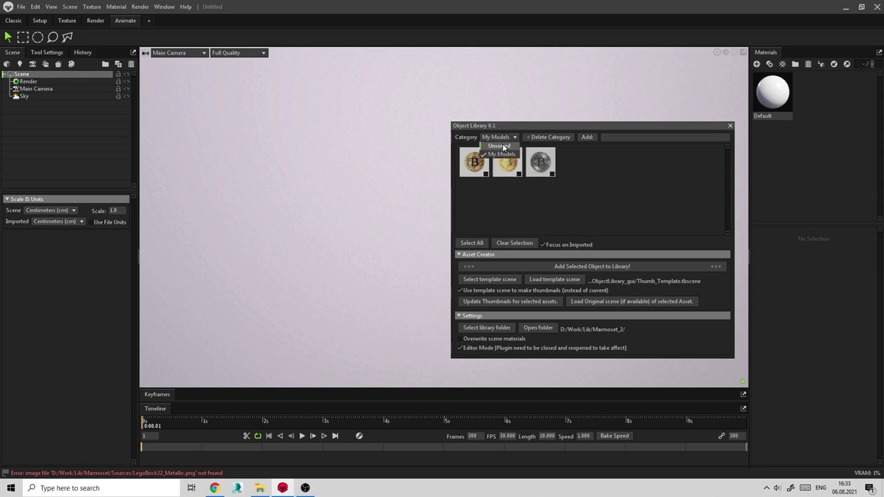
{"action": "left_click", "coordinate": [500, 146]}
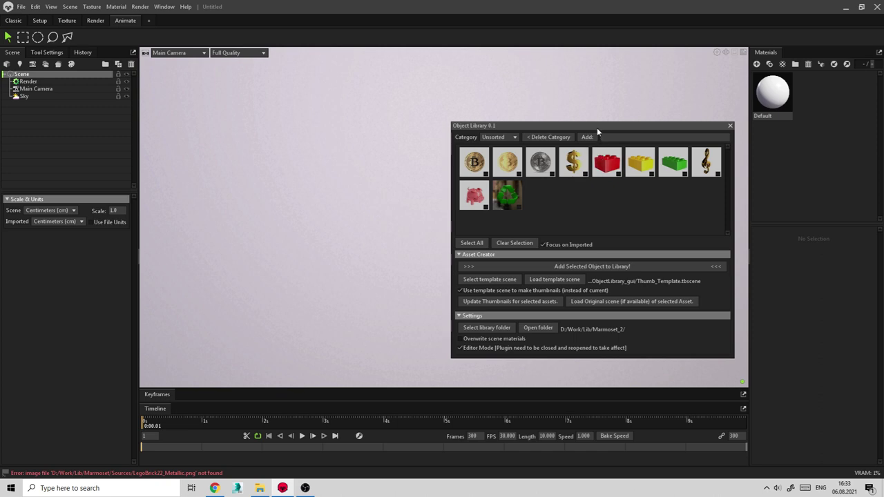
Import the red Lego brick, dollar symbol, dark-centred Bitcoin, piggy bank and music key models from the library into the scene.
{"action": "left_click_drag", "start_coordinate": [598, 128], "coordinate": [626, 132]}
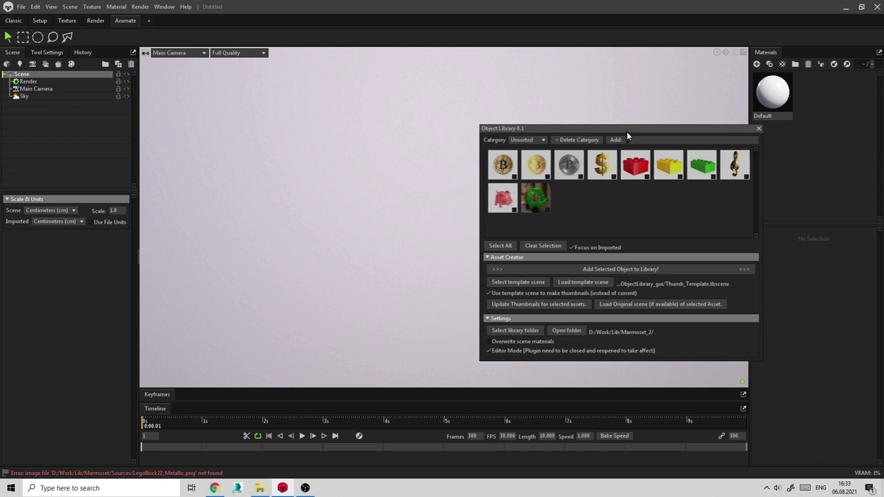
{"action": "left_click", "coordinate": [632, 172]}
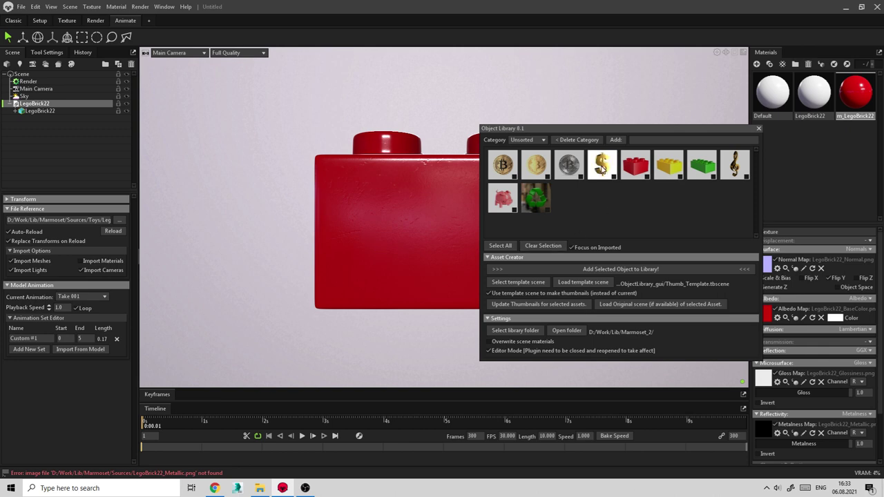
{"action": "left_click", "coordinate": [606, 173]}
{"action": "left_click", "coordinate": [503, 164]}
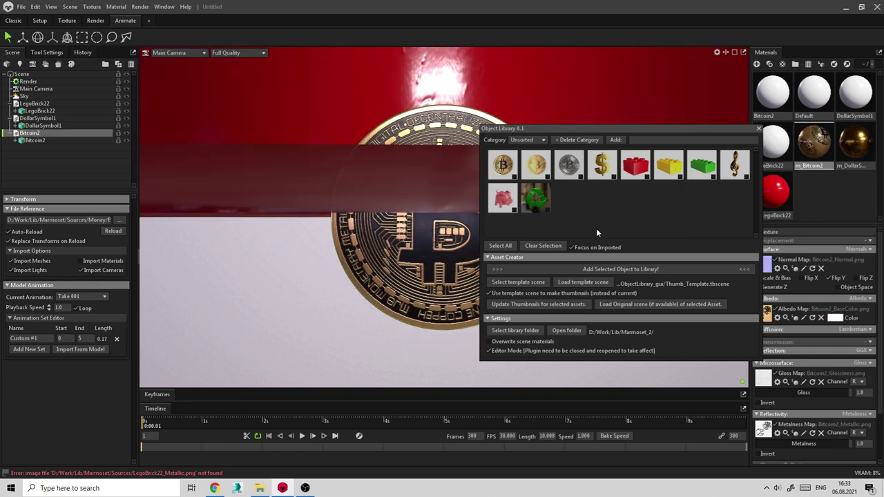
{"action": "left_click", "coordinate": [503, 198]}
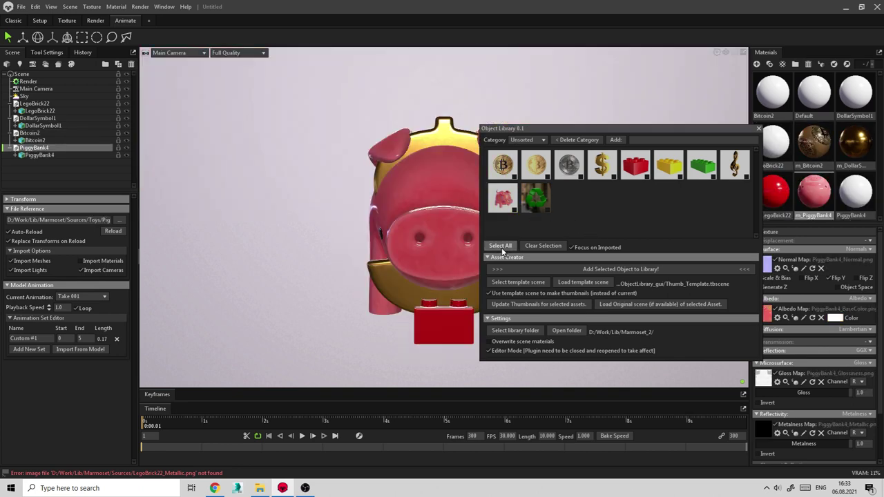
{"action": "left_click", "coordinate": [734, 166]}
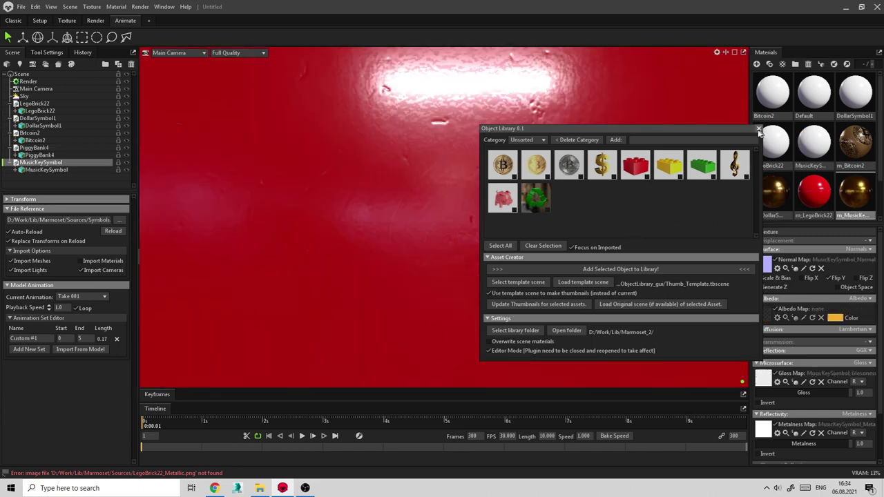
Frame the whole scene in the viewport and close the Object Library window.
{"action": "left_click", "coordinate": [54, 8]}
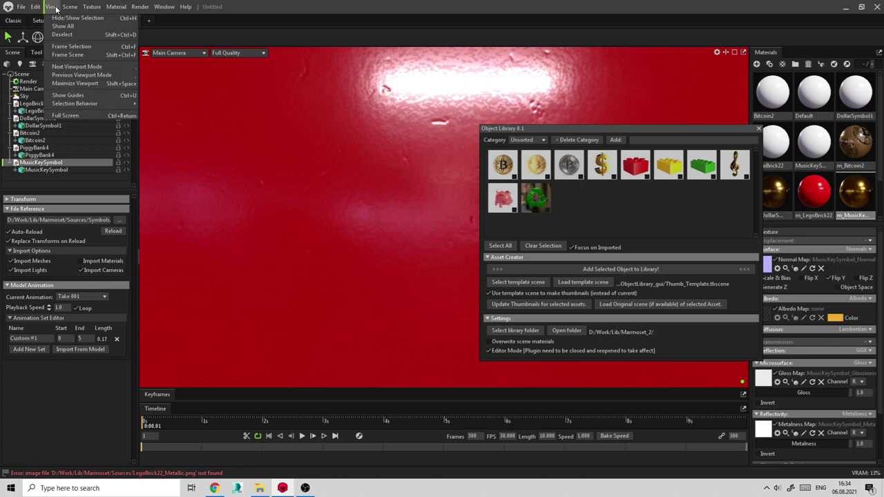
{"action": "left_click", "coordinate": [71, 46]}
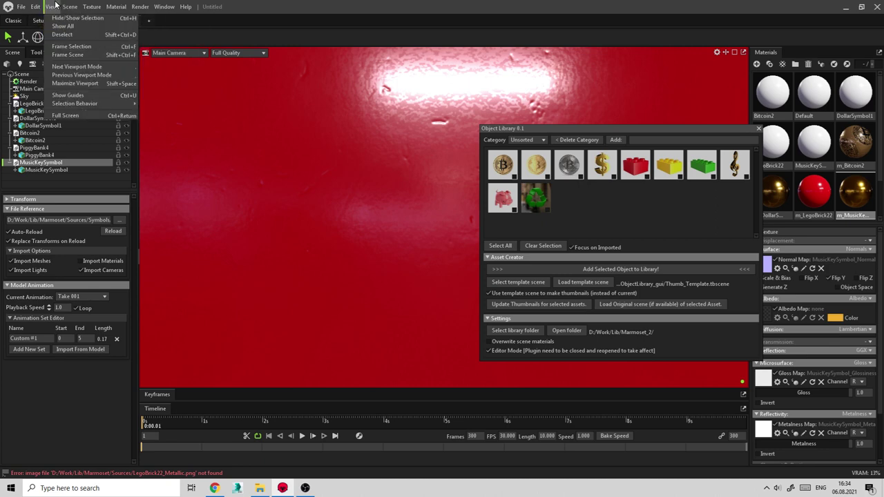
{"action": "left_click", "coordinate": [63, 52]}
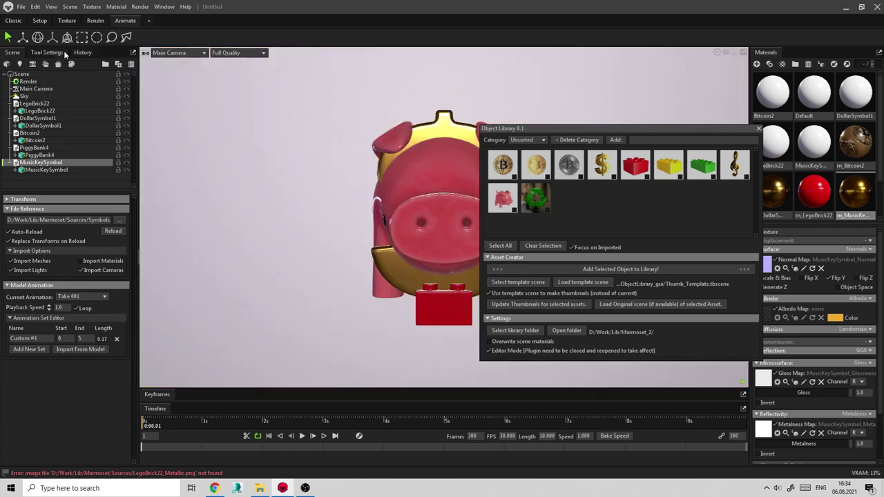
{"action": "left_click", "coordinate": [759, 128]}
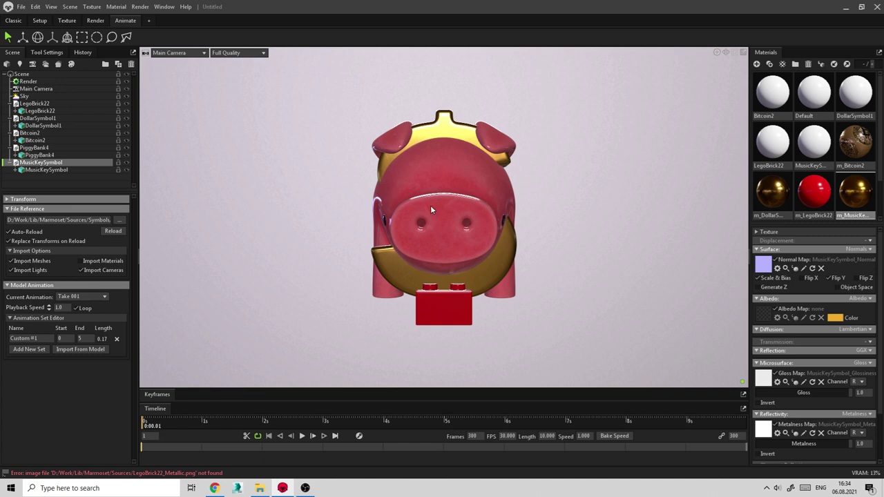
Move MusicKeySymbol along the horizontal axis to the left of the piggy bank, and the LegoBrick22 mesh to the right beneath its rear leg.
{"action": "left_click", "coordinate": [23, 37]}
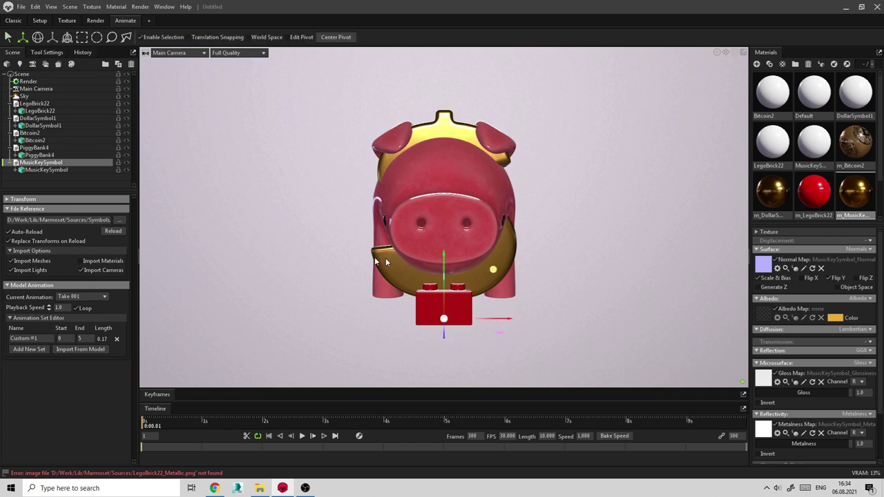
{"action": "left_click_drag", "start_coordinate": [499, 320], "coordinate": [357, 319]}
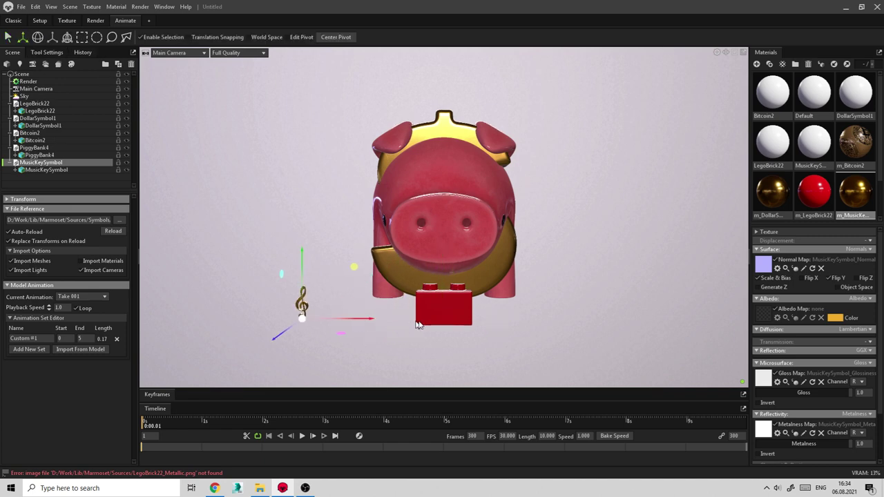
{"action": "left_click", "coordinate": [448, 315]}
{"action": "left_click_drag", "start_coordinate": [502, 301], "coordinate": [565, 301]}
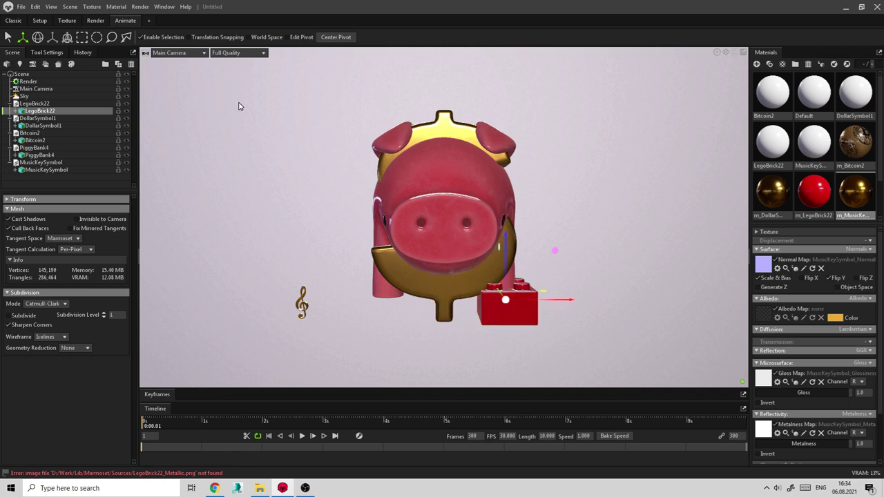
Move DollarSymbol1 to the left, clear of the piggy bank, and the LegoBrick22 model further right beside it.
{"action": "left_click", "coordinate": [34, 119]}
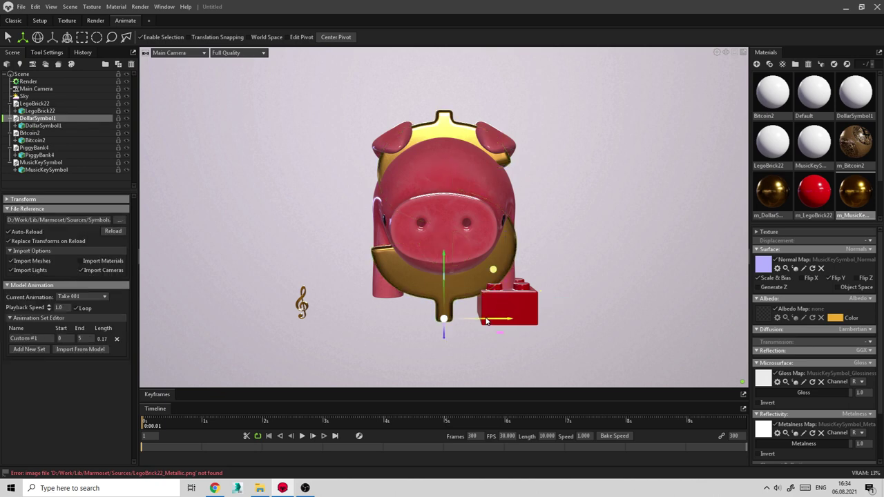
{"action": "left_click_drag", "start_coordinate": [492, 320], "coordinate": [278, 322]}
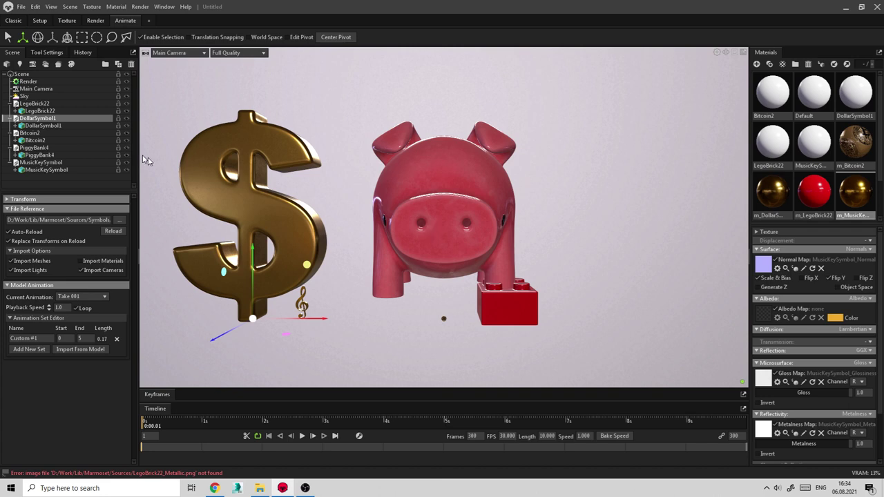
{"action": "left_click", "coordinate": [31, 103]}
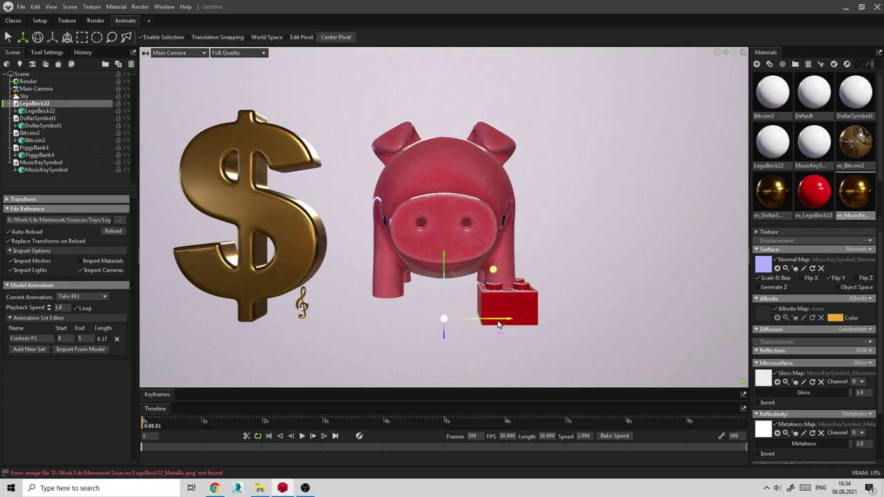
{"action": "left_click_drag", "start_coordinate": [502, 322], "coordinate": [553, 325]}
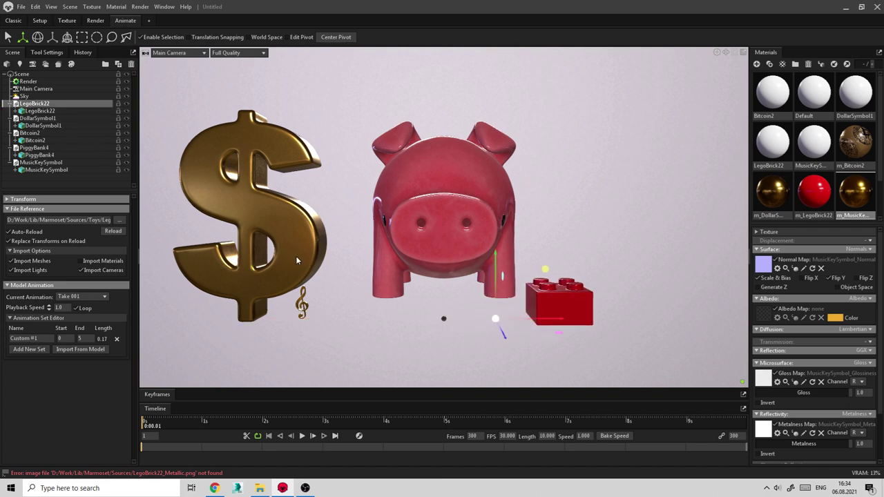
Rotate PiggyBank4 about its vertical axis so that its side shows and its snout points toward the dollar symbol.
{"action": "left_click", "coordinate": [34, 148]}
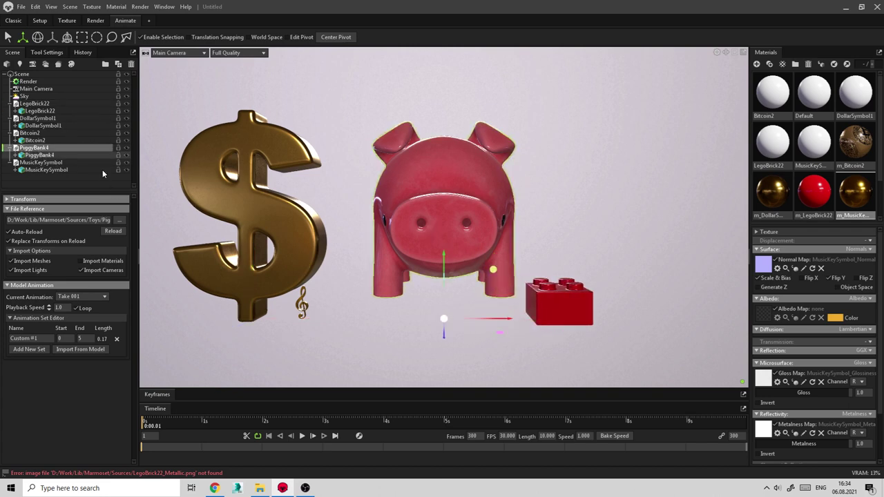
{"action": "left_click", "coordinate": [38, 37]}
{"action": "left_click_drag", "start_coordinate": [425, 329], "coordinate": [492, 323]}
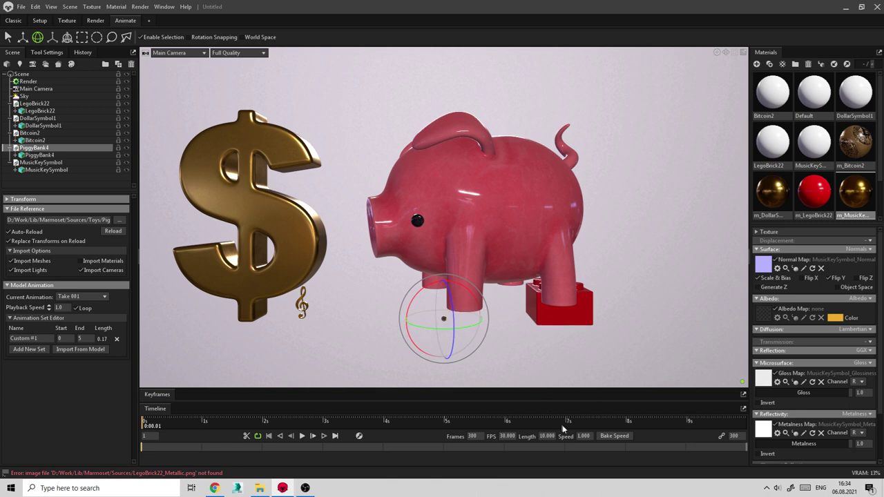
{"action": "left_click", "coordinate": [767, 488]}
{"action": "right_click", "coordinate": [797, 414]}
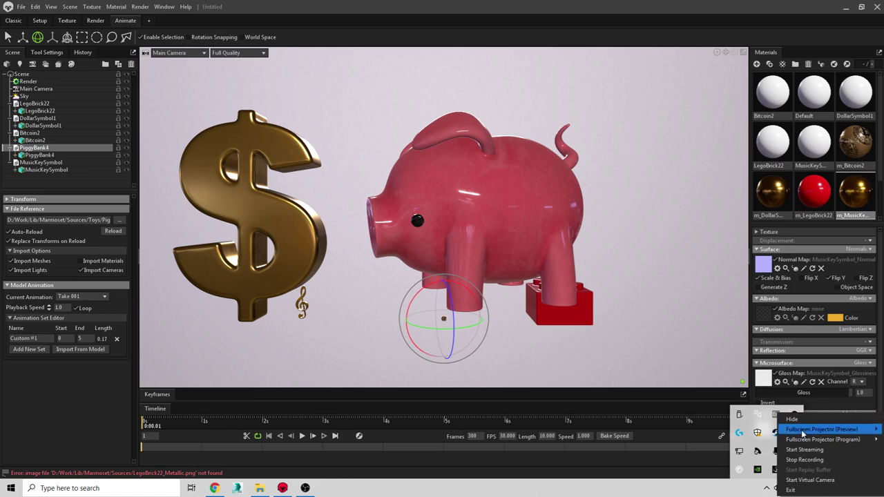